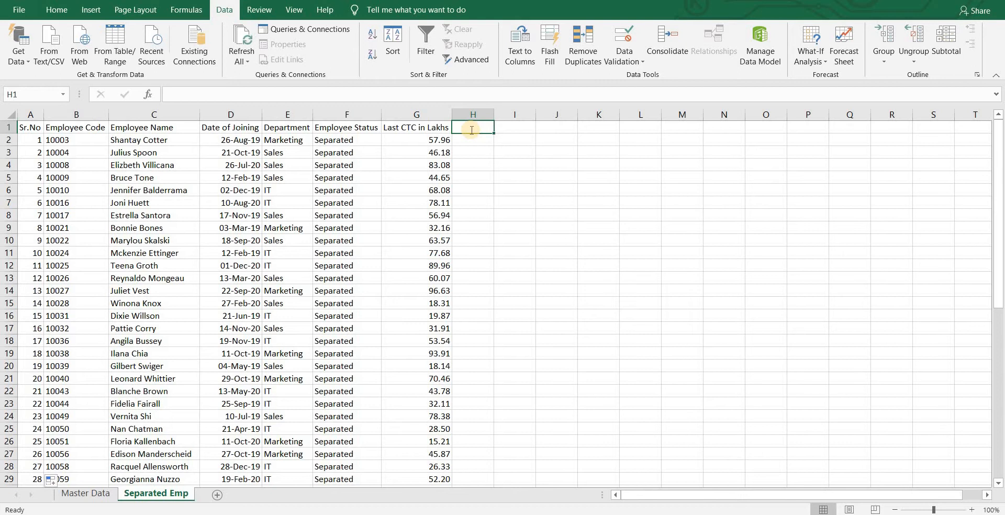
Enter the column header Separation Reason in cell H1 of the Separated Emp sheet.
{"action": "type", "text": "Separ"}
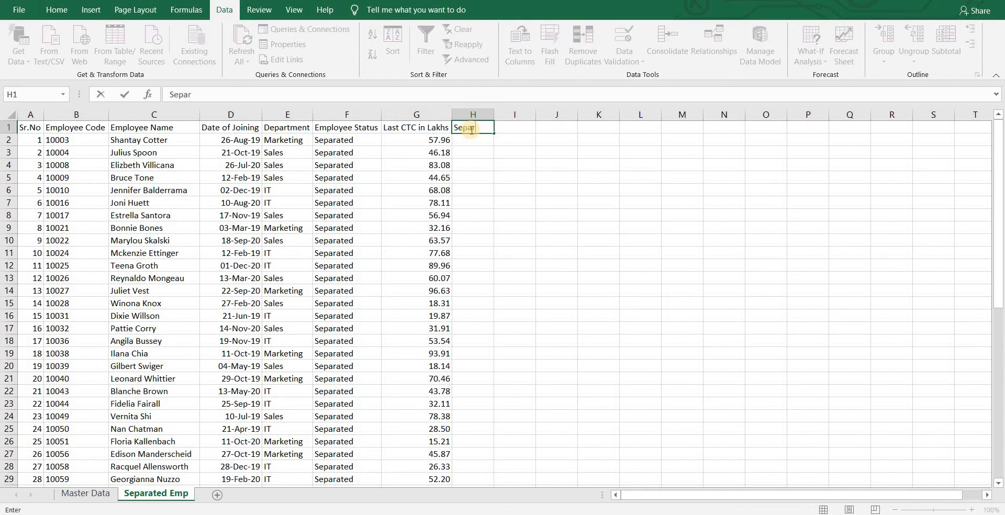
{"action": "type", "text": "ation Reason"}
{"action": "key", "text": "Return"}
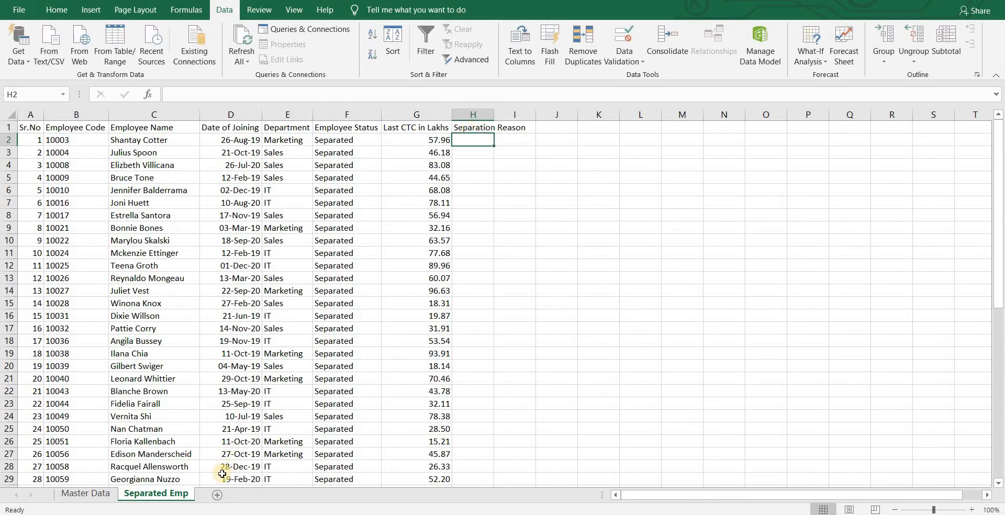
Add a new worksheet and enter Better Opportunity in A2, Compensation in C2 and Higher Role in D2.
{"action": "left_click", "coordinate": [218, 494]}
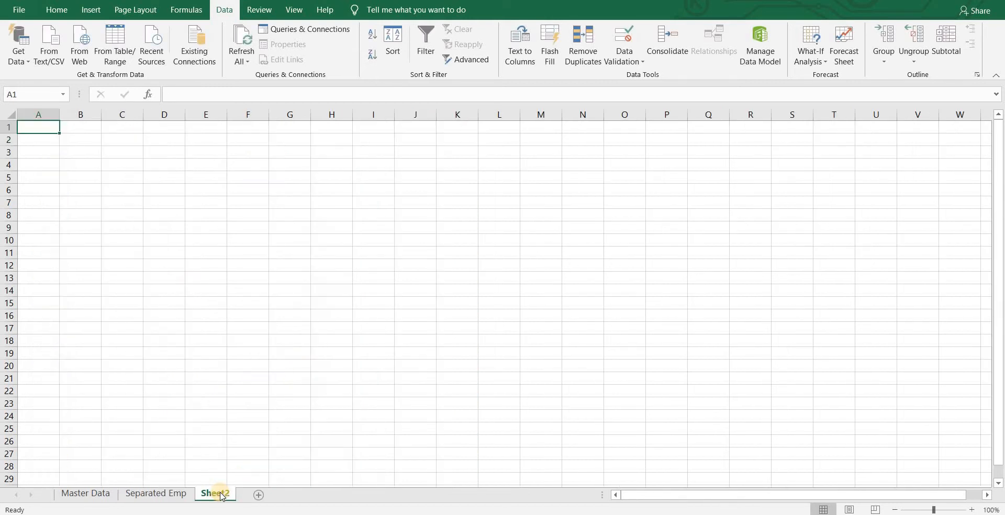
{"action": "left_click", "coordinate": [42, 145]}
{"action": "type", "text": "Better"}
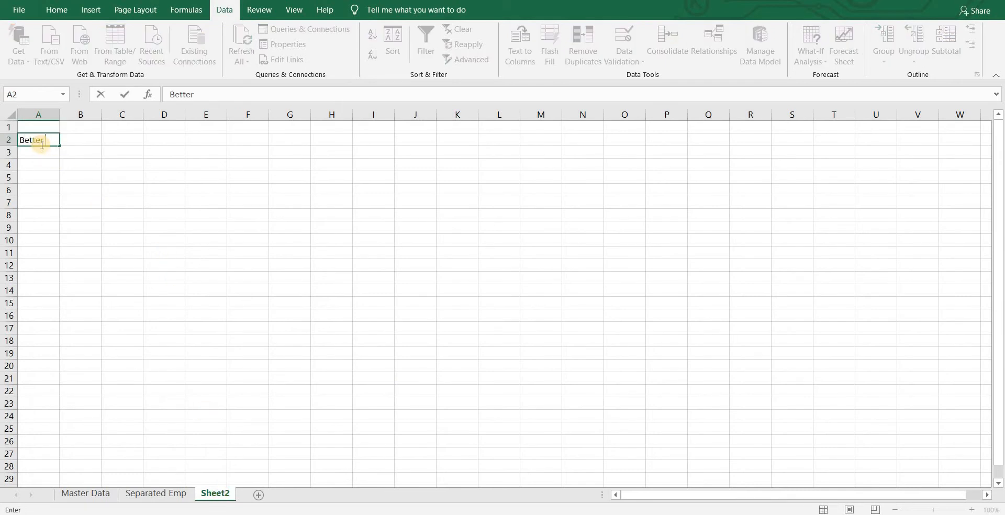
{"action": "type", "text": " Opportunity"}
{"action": "key", "text": "Tab"}
{"action": "key", "text": "Tab"}
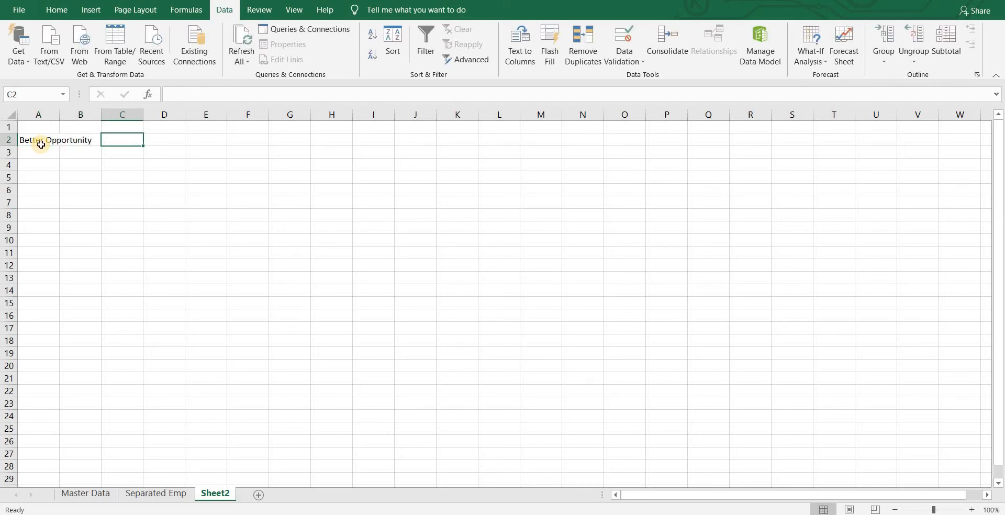
{"action": "type", "text": "Compensation"}
{"action": "key", "text": "Tab"}
{"action": "type", "text": "Higher Role"}
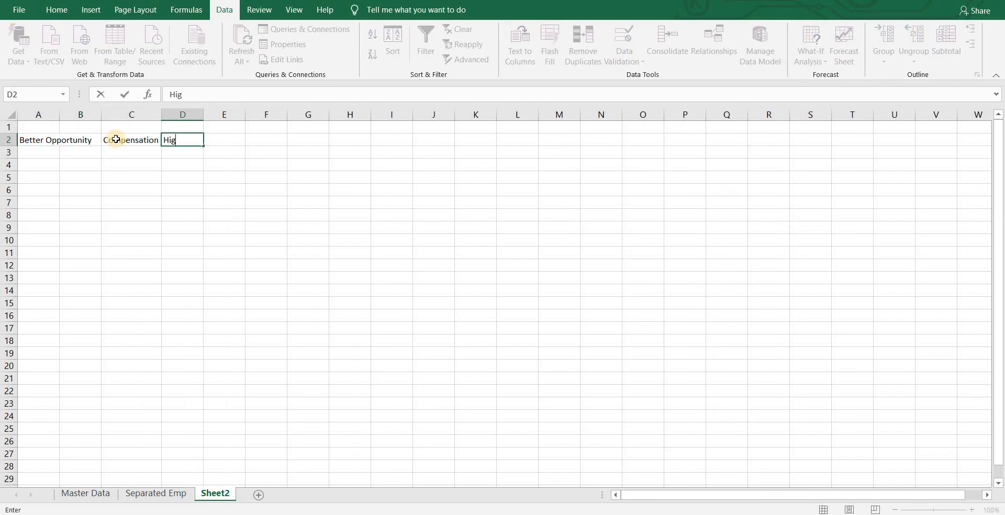
{"action": "key", "text": "Return"}
Enter Higher Education in A3 with its sub-reasons India in C3 and Abroad in D3.
{"action": "key", "text": "Left"}
{"action": "key", "text": "Left"}
{"action": "key", "text": "Left"}
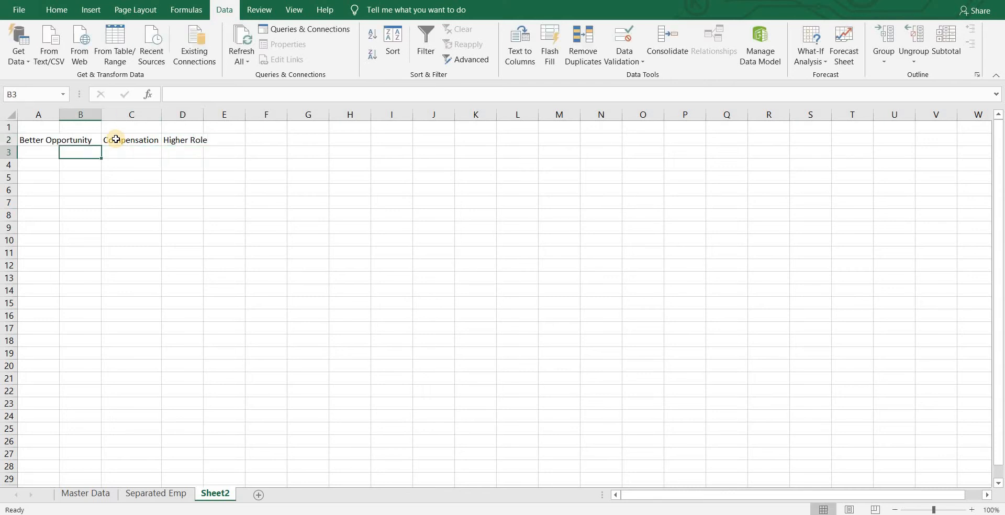
{"action": "type", "text": "Higher Ed"}
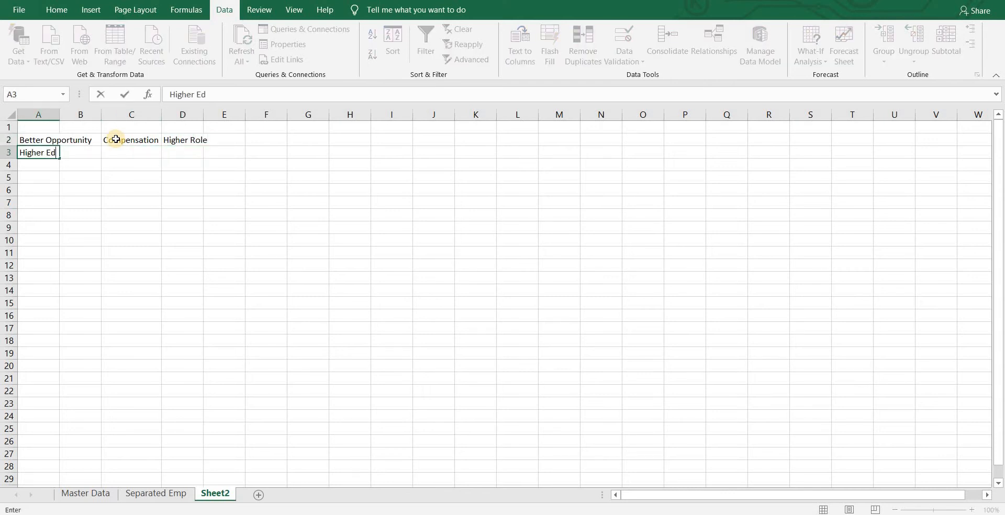
{"action": "type", "text": "ucation"}
{"action": "key", "text": "Right"}
{"action": "key", "text": "Right"}
{"action": "key", "text": "Right"}
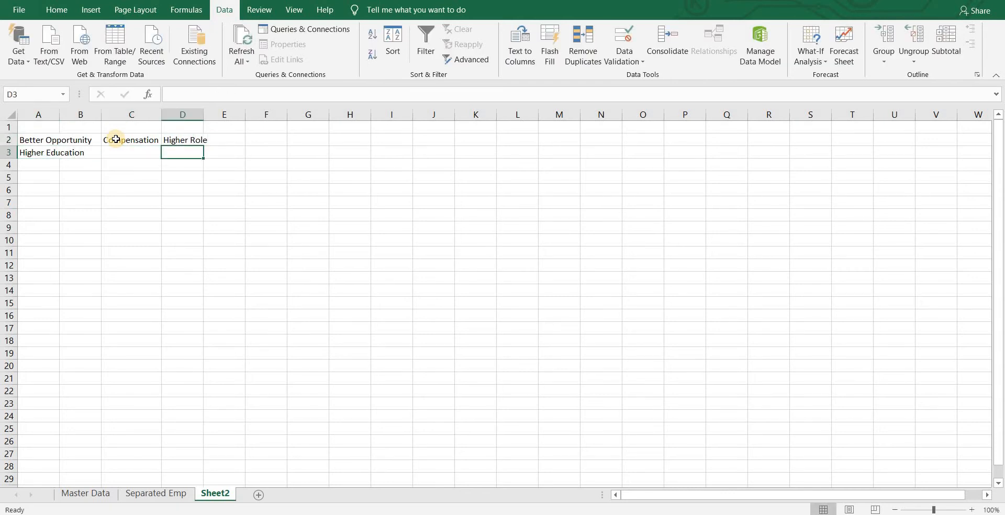
{"action": "key", "text": "Left"}
{"action": "type", "text": "India"}
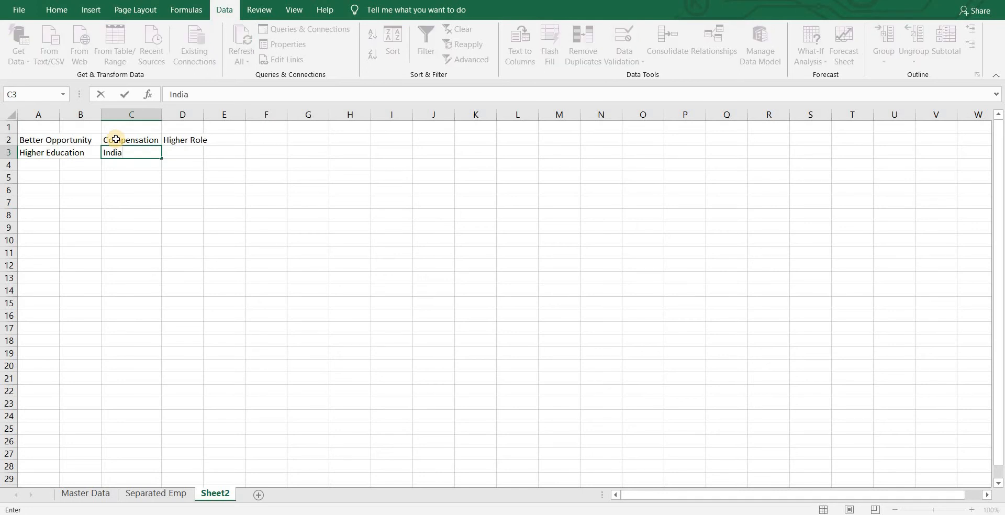
{"action": "key", "text": "Tab"}
{"action": "type", "text": "Abroad"}
{"action": "key", "text": "Return"}
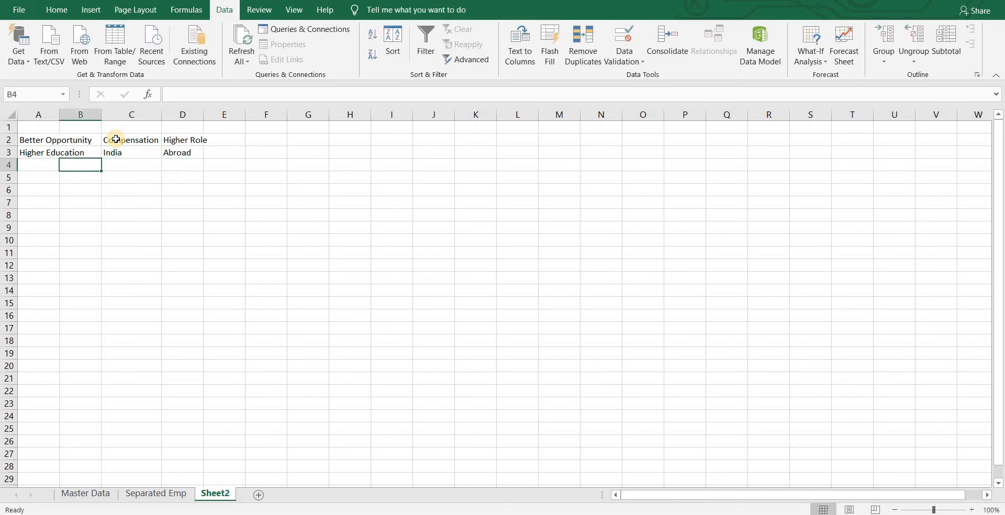
Enter Personal in A4 with its sub-reasons Health Issues in C4 and Relocation in D4.
{"action": "type", "text": "Personal"}
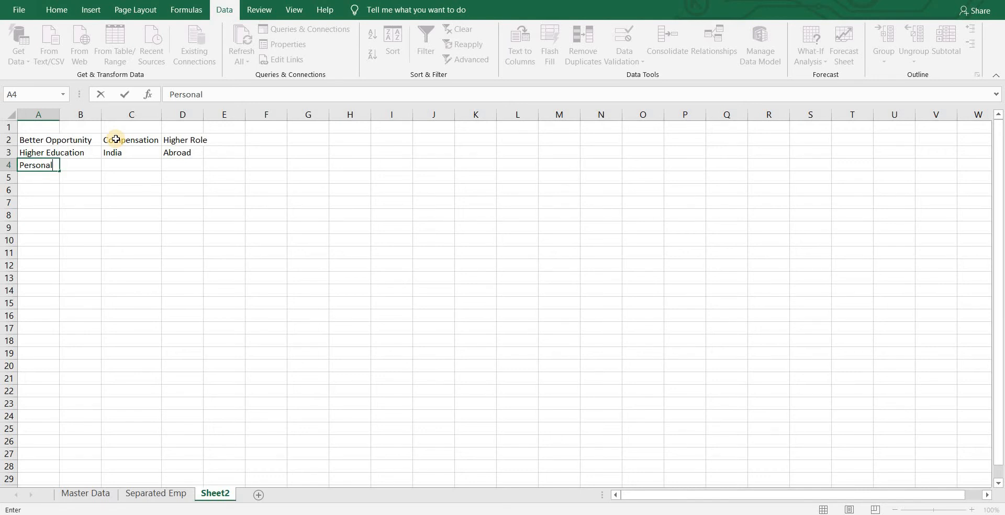
{"action": "key", "text": "Right"}
{"action": "key", "text": "Right"}
{"action": "key", "text": "Right"}
{"action": "key", "text": "Left"}
{"action": "type", "text": "Health Issues"}
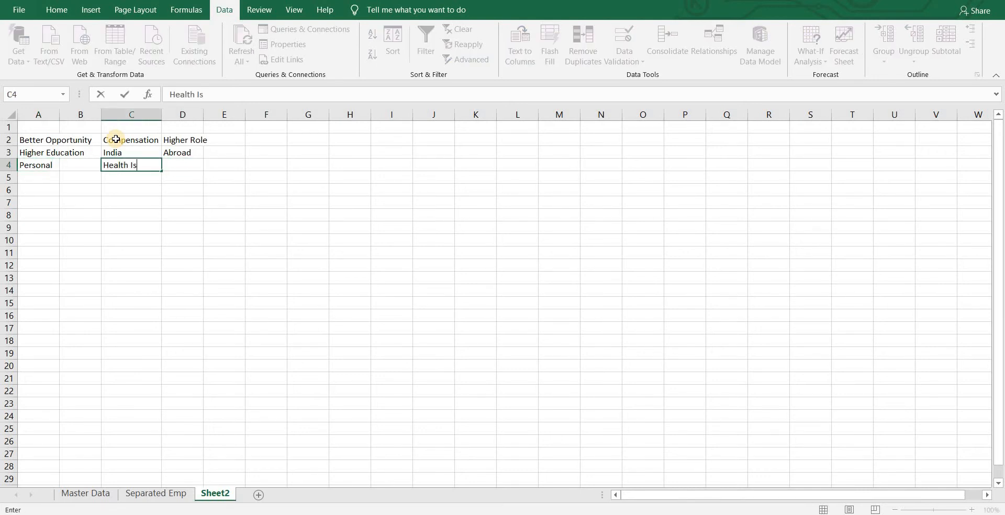
{"action": "key", "text": "Tab"}
{"action": "type", "text": "Relocation"}
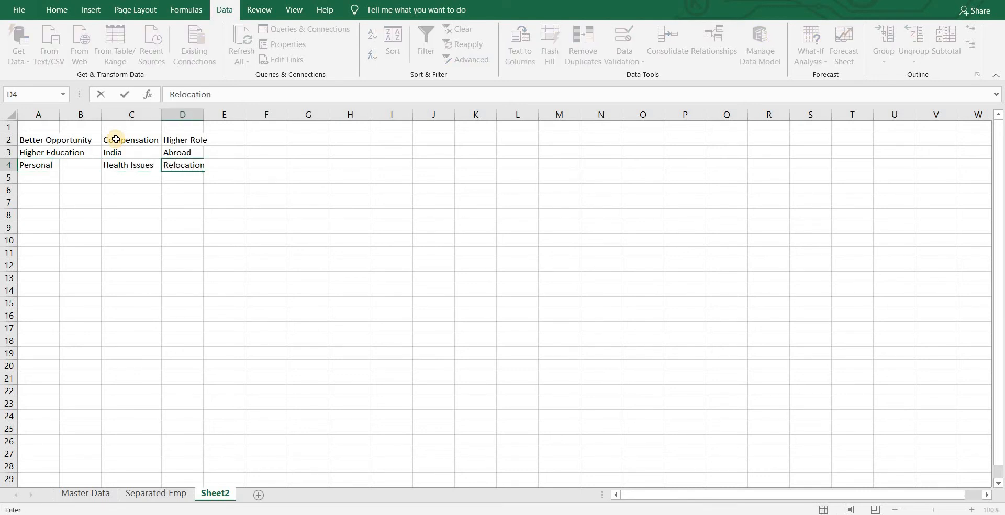
{"action": "key", "text": "Return"}
{"action": "key", "text": "Left"}
{"action": "key", "text": "Left"}
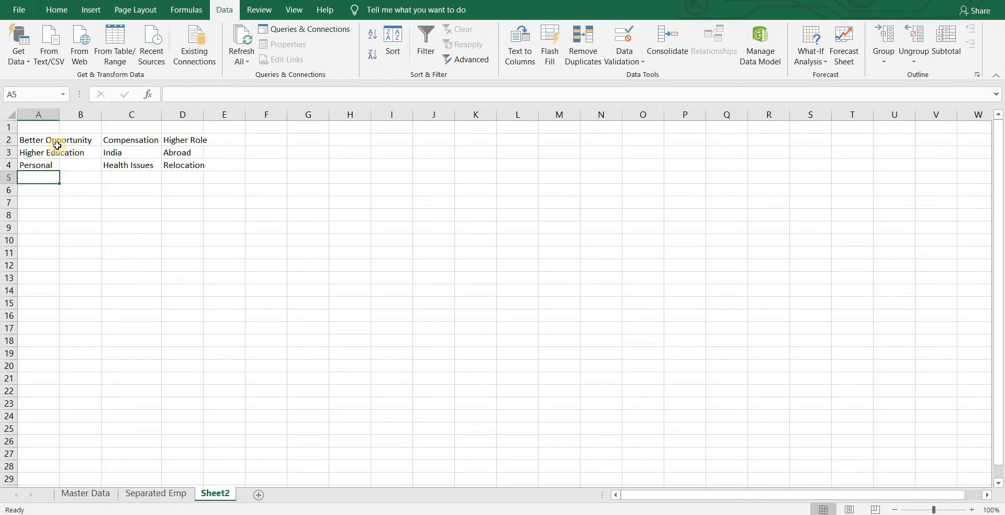
Convert the main reasons in A2:A4 into a table, leaving the existing-headers option off.
{"action": "left_click_drag", "start_coordinate": [53, 140], "coordinate": [54, 164]}
{"action": "right_click", "coordinate": [54, 165]}
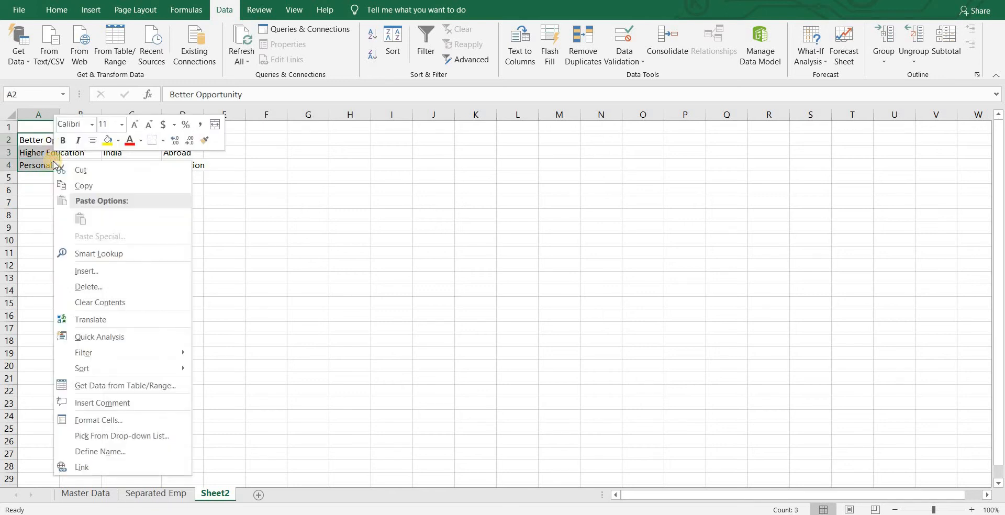
{"action": "left_click", "coordinate": [121, 380]}
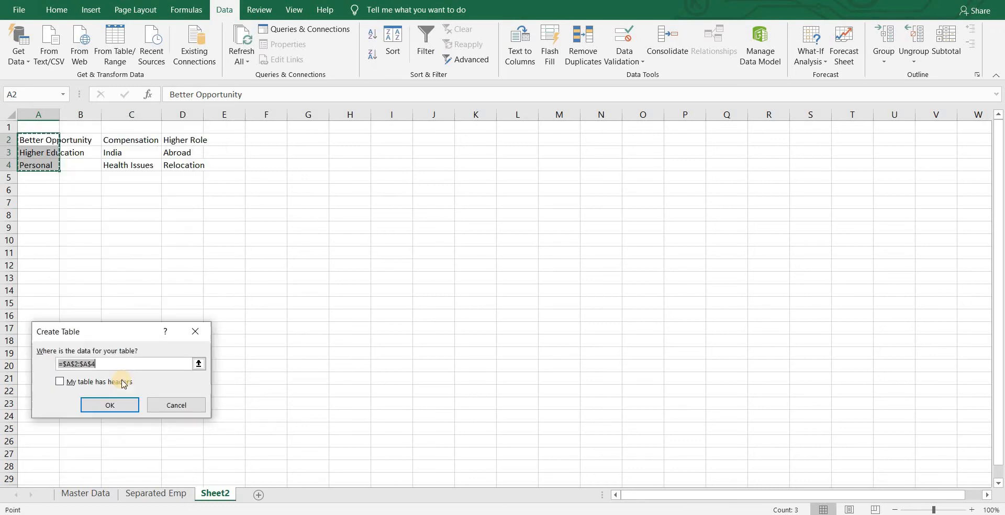
{"action": "left_click", "coordinate": [112, 405]}
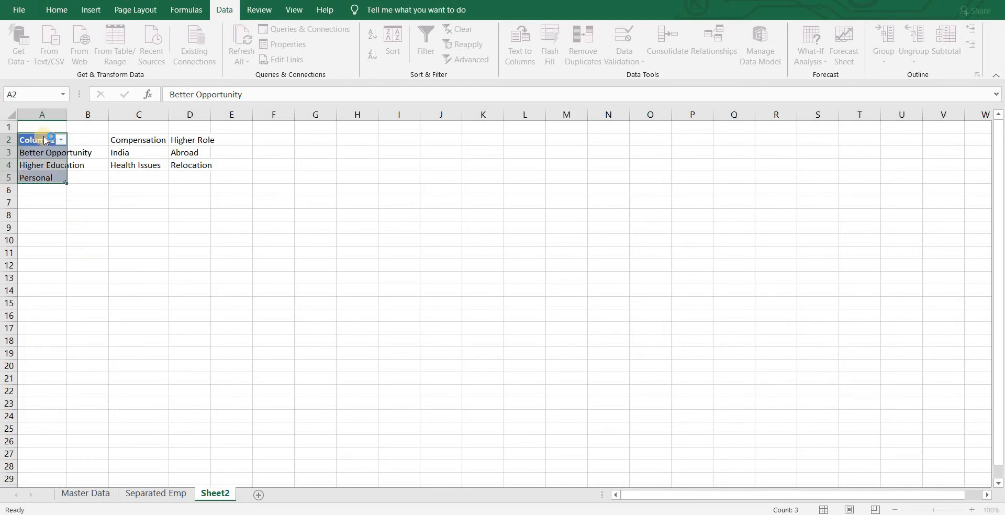
Rename the new table's header to Exited Reasons.
{"action": "type", "text": "Exited Re"}
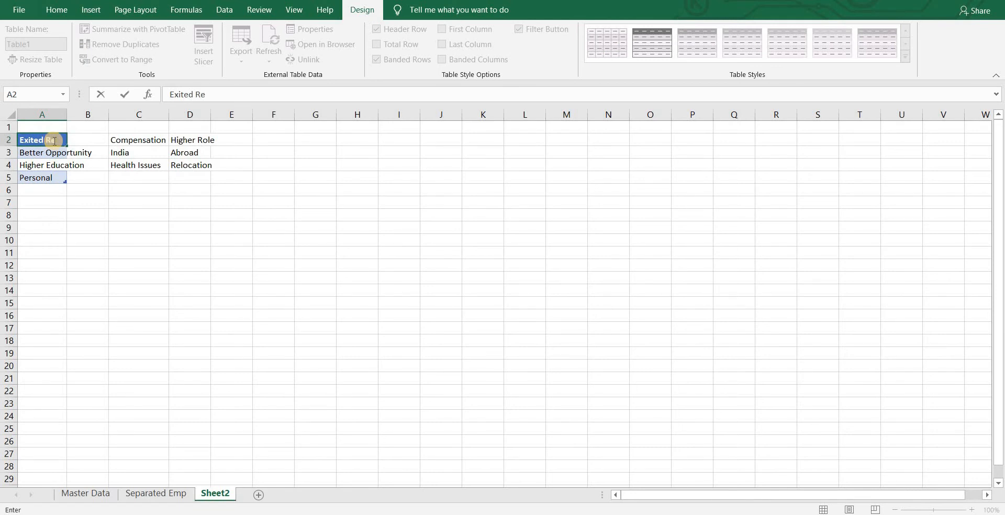
{"action": "type", "text": "asons"}
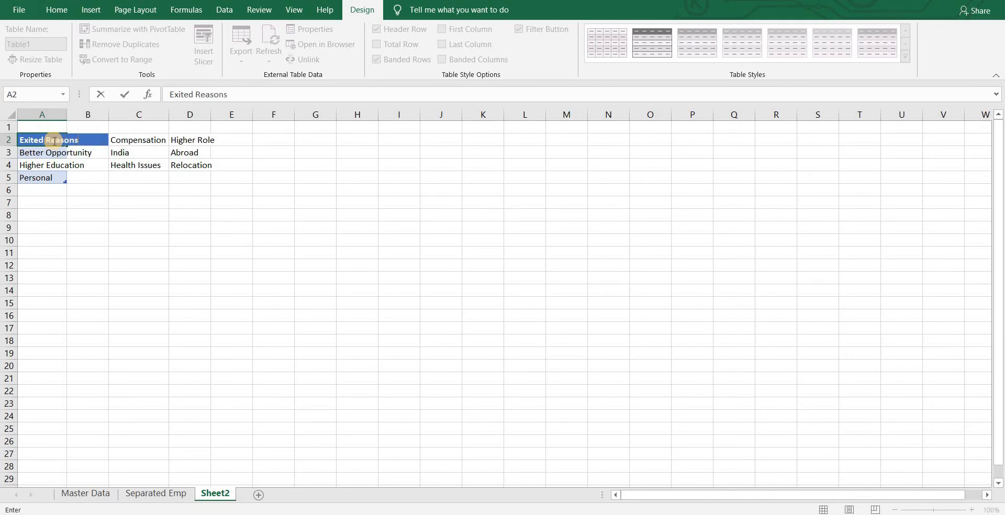
{"action": "left_click", "coordinate": [79, 159]}
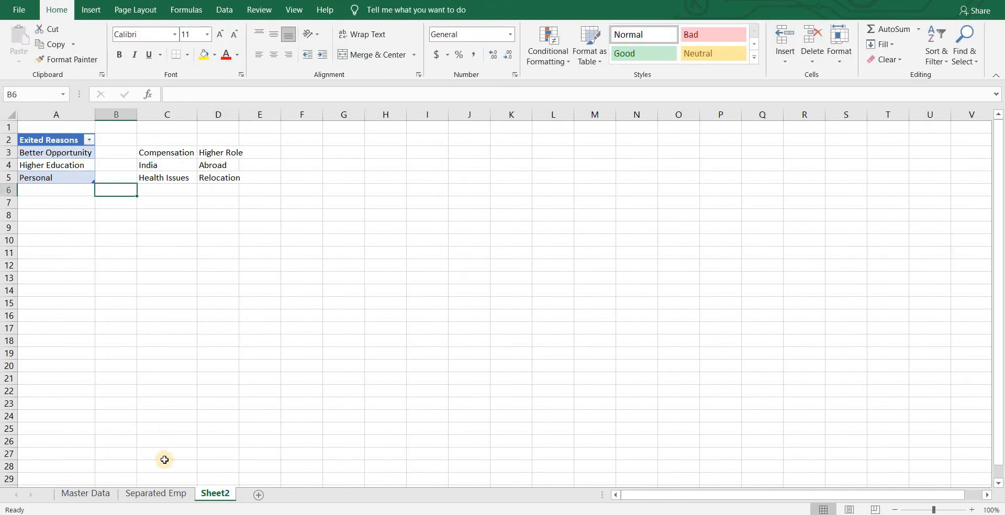
Add list data validation to H2 on the Separated Emp sheet with the source =Sheet2!$A$3:$A$5.
{"action": "left_click", "coordinate": [173, 493]}
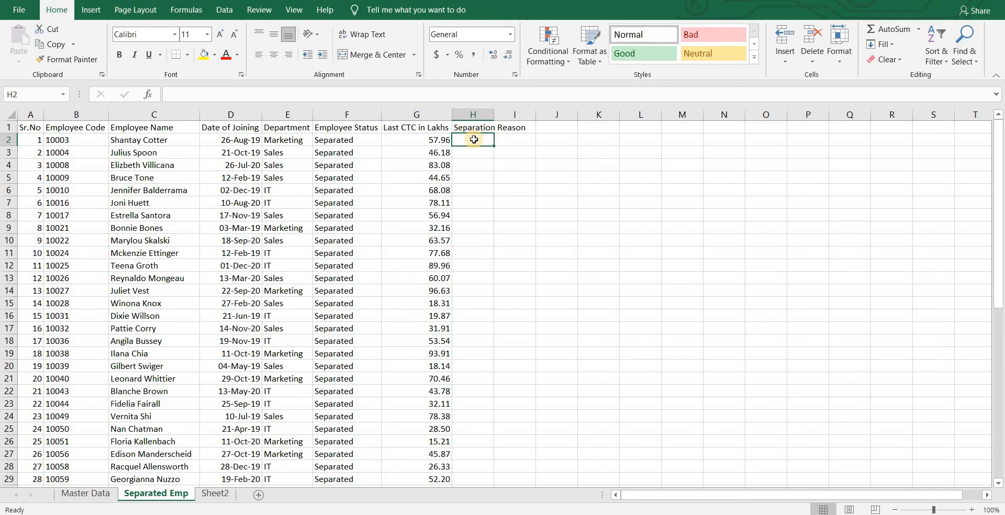
{"action": "left_click", "coordinate": [224, 11]}
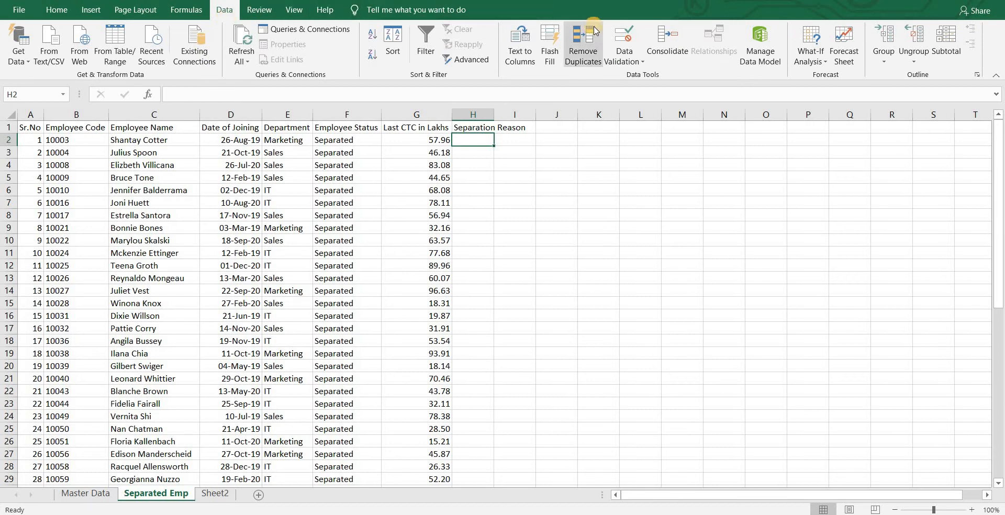
{"action": "left_click", "coordinate": [619, 35]}
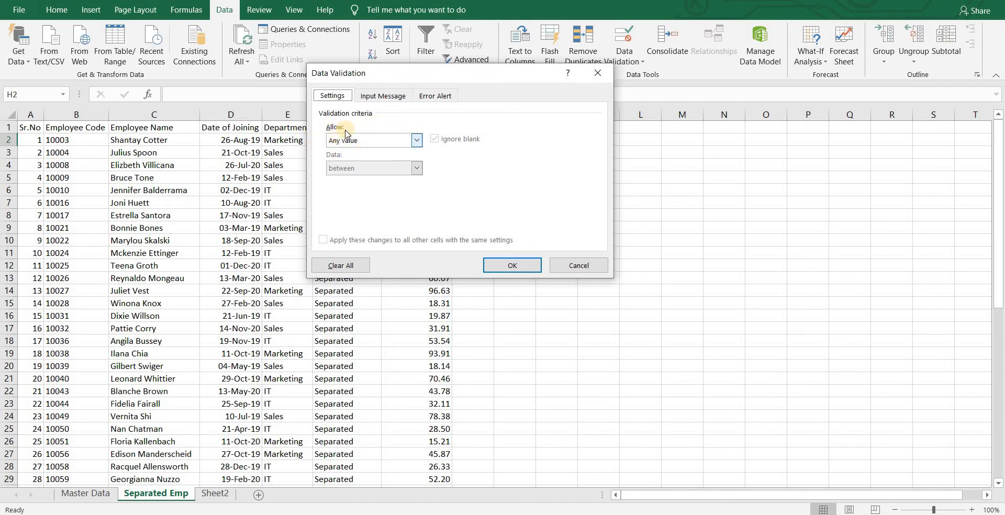
{"action": "left_click", "coordinate": [417, 142]}
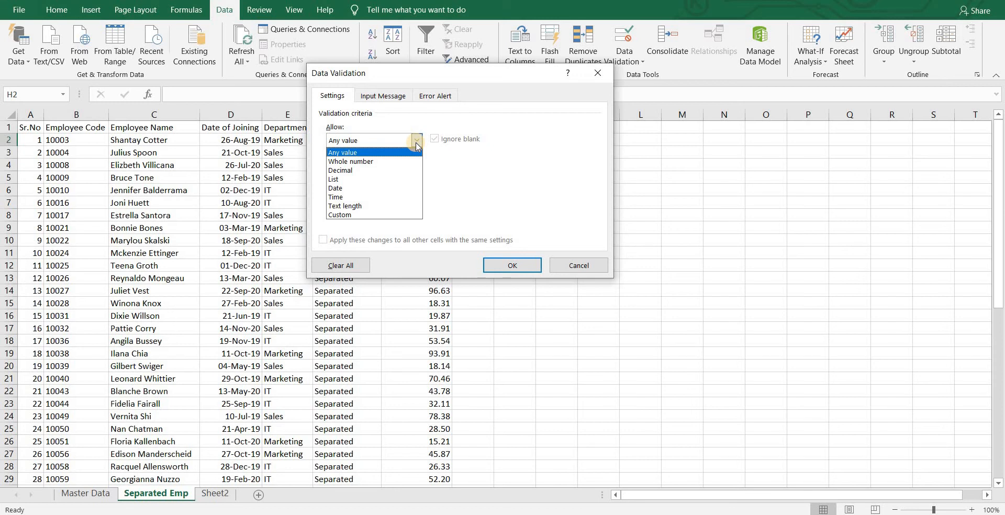
{"action": "left_click", "coordinate": [358, 184]}
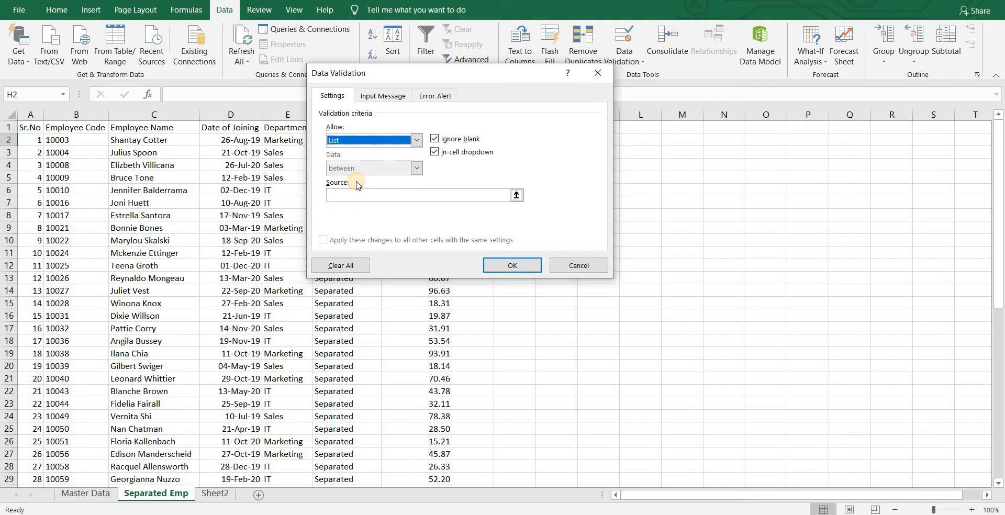
{"action": "left_click", "coordinate": [448, 195]}
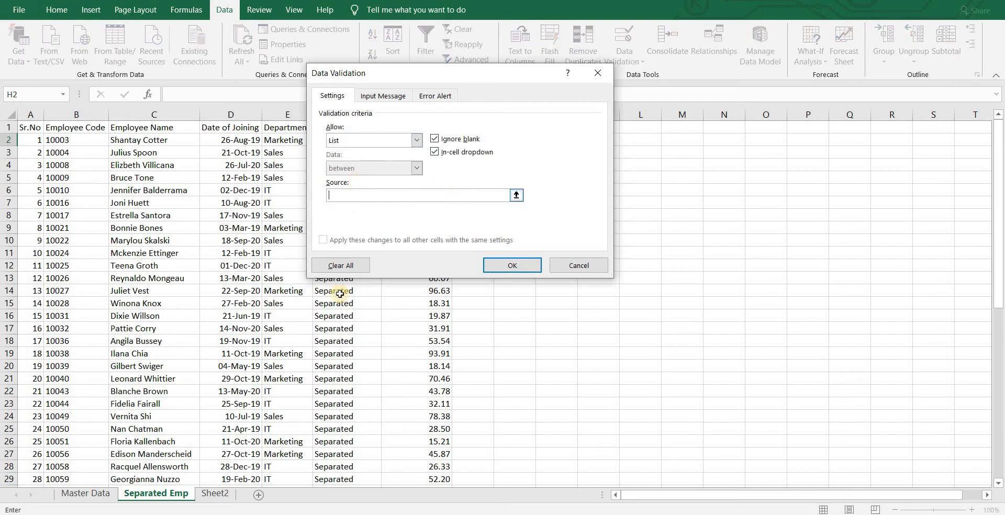
{"action": "left_click", "coordinate": [219, 495]}
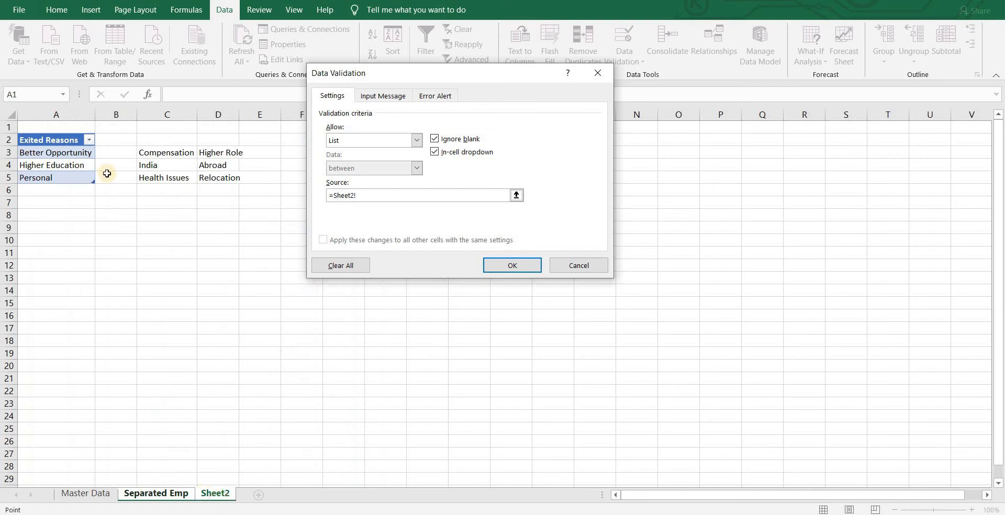
{"action": "left_click_drag", "start_coordinate": [89, 154], "coordinate": [87, 178]}
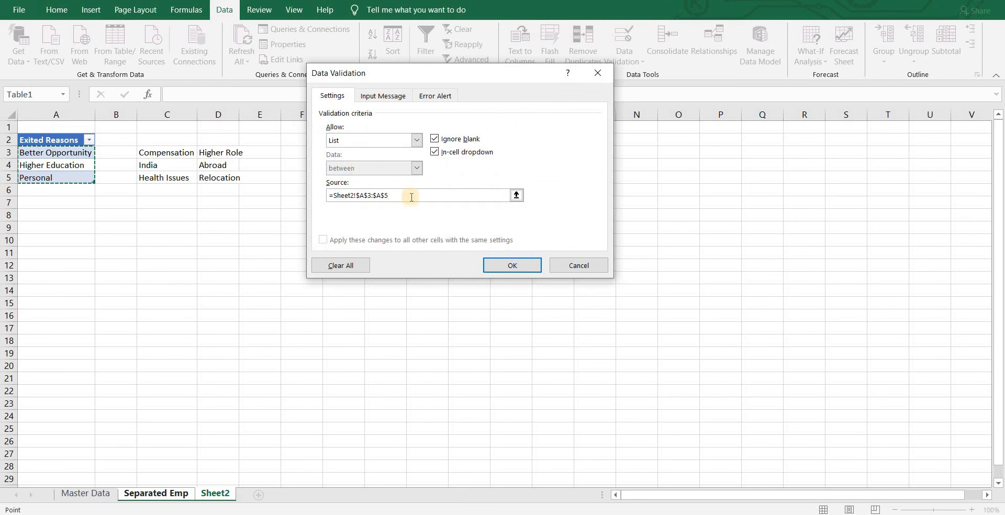
{"action": "left_click", "coordinate": [490, 266]}
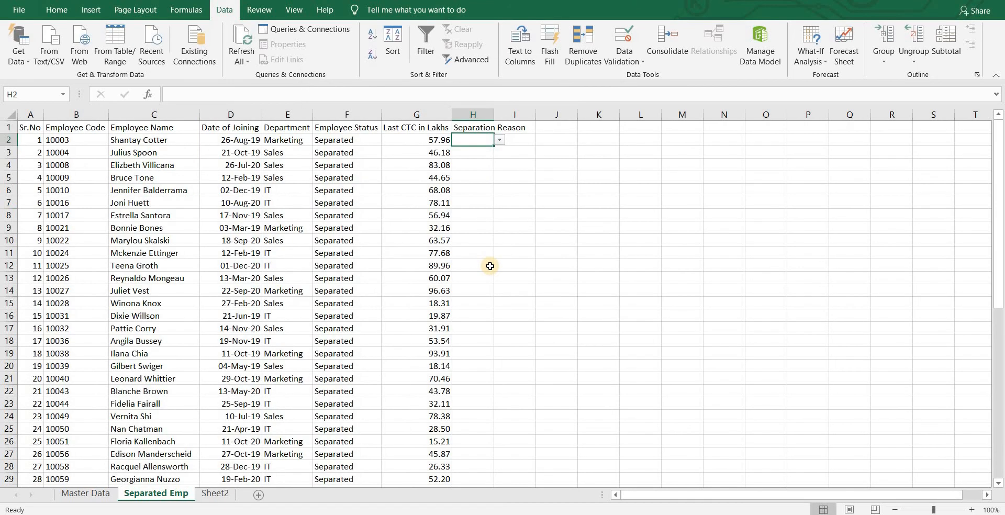
Widen column H to fit the separation reasons and choose Higher Education from the dropdown list in H2.
{"action": "left_click", "coordinate": [501, 141]}
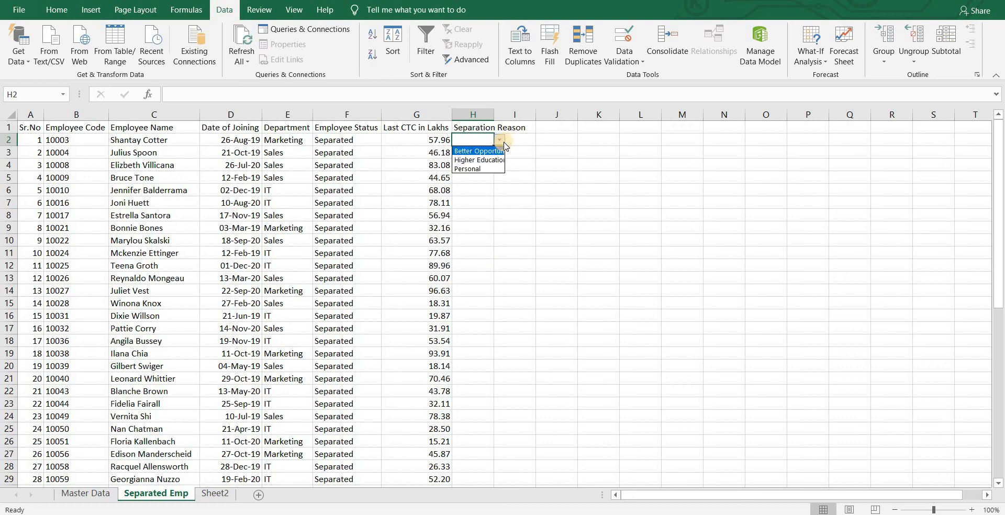
{"action": "left_click", "coordinate": [494, 115]}
{"action": "left_click_drag", "start_coordinate": [494, 115], "coordinate": [518, 114]}
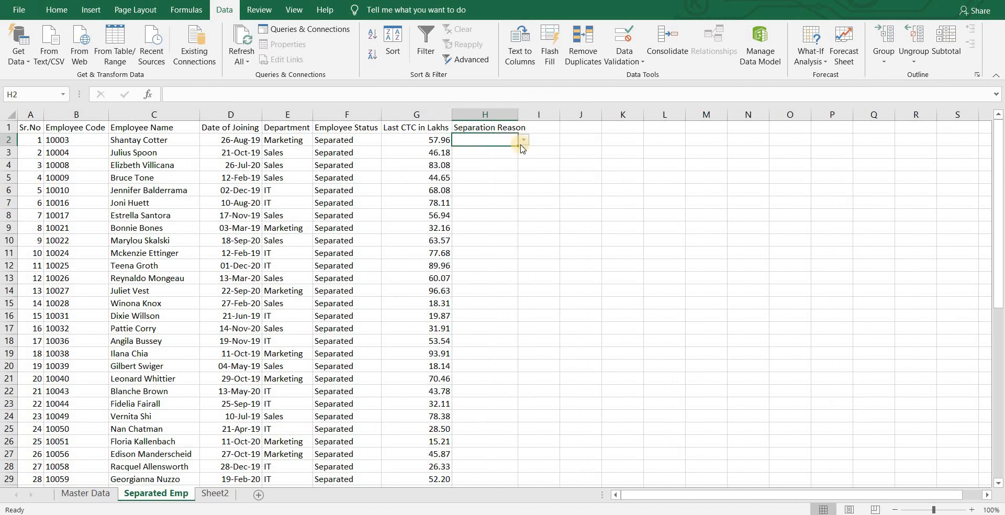
{"action": "left_click", "coordinate": [523, 142]}
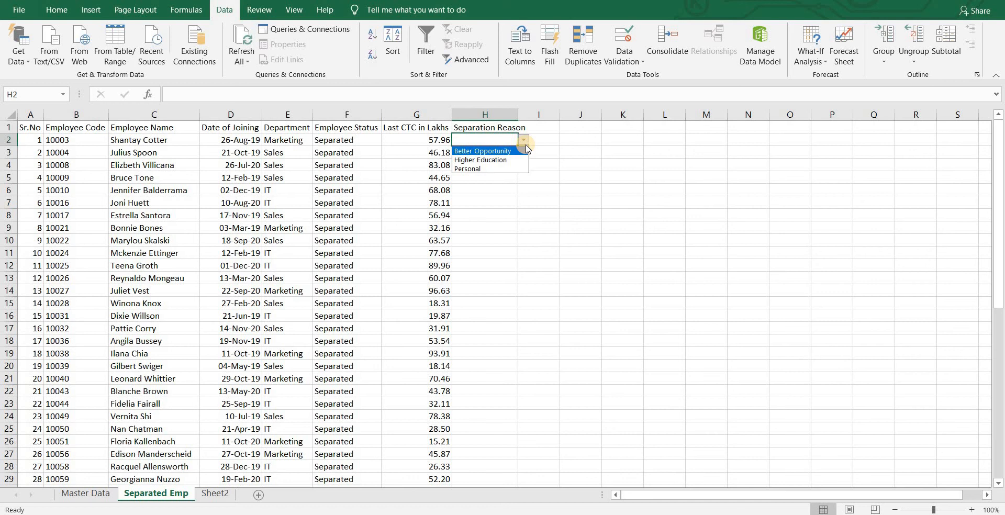
Add Others in A6 of Sheet2, directly below the Exited Reasons table, and check the H2 dropdown list on Separated Emp.
{"action": "left_click", "coordinate": [215, 493]}
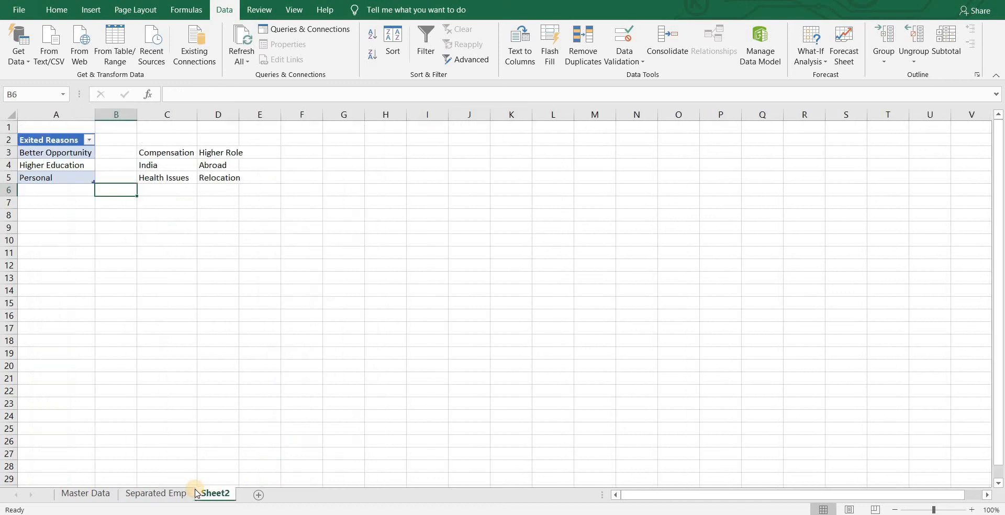
{"action": "left_click", "coordinate": [66, 188]}
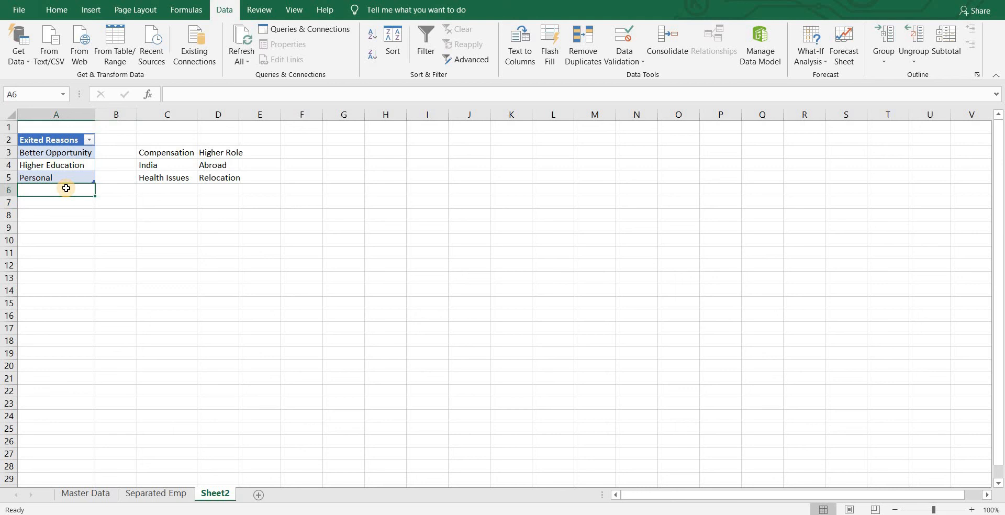
{"action": "type", "text": "Others"}
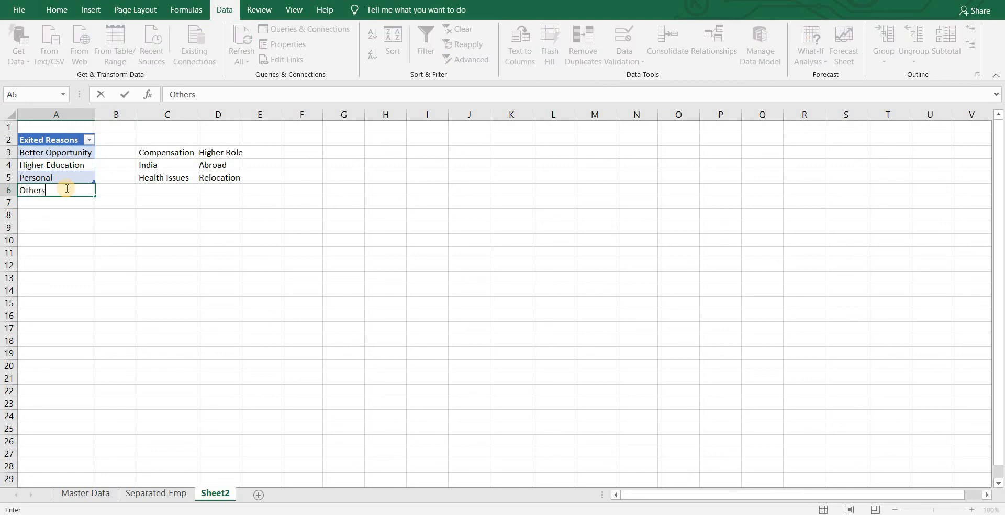
{"action": "left_click", "coordinate": [156, 493]}
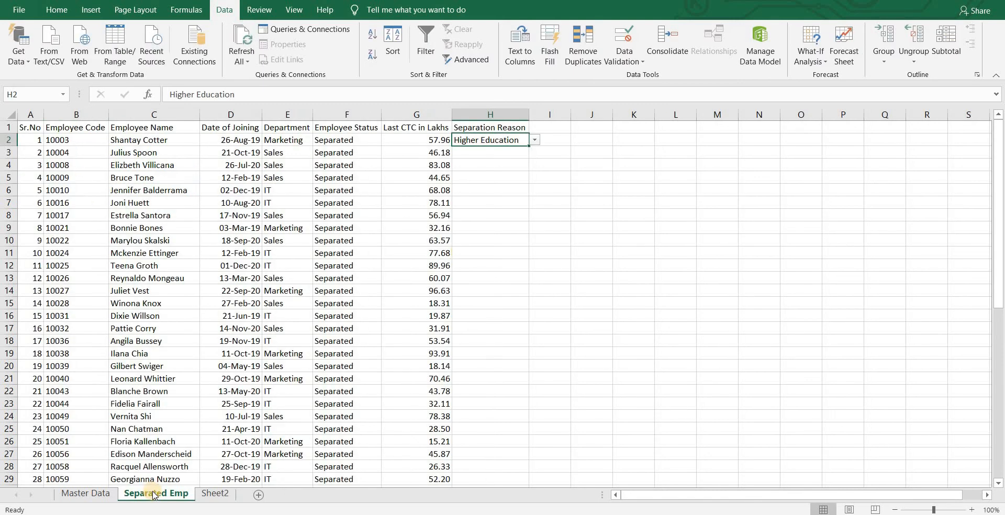
{"action": "left_click", "coordinate": [536, 140]}
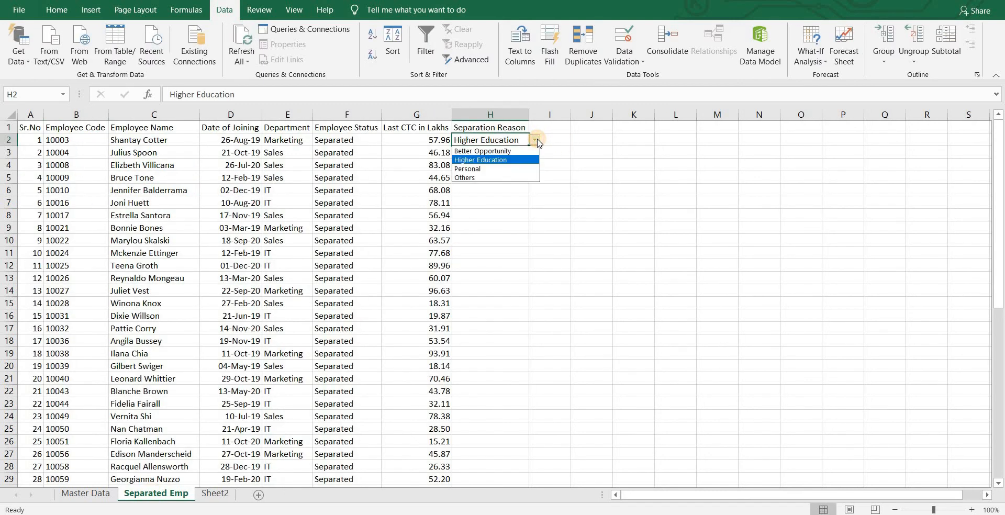